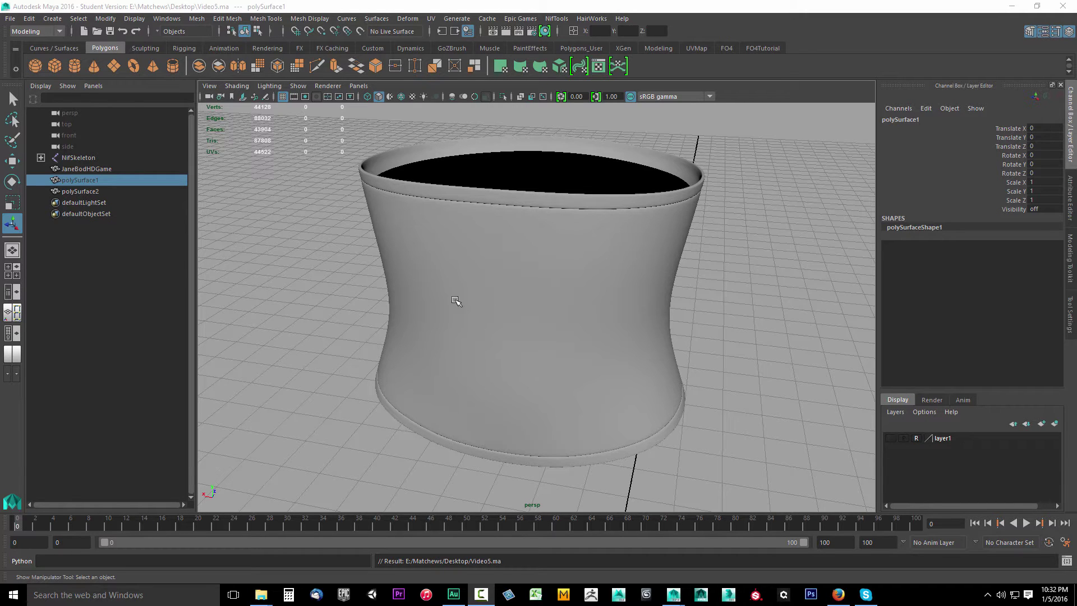
# Save the scene over the existing Video5.ma on the Desktop, accepting the student version notice.
pyautogui.click(9, 20)
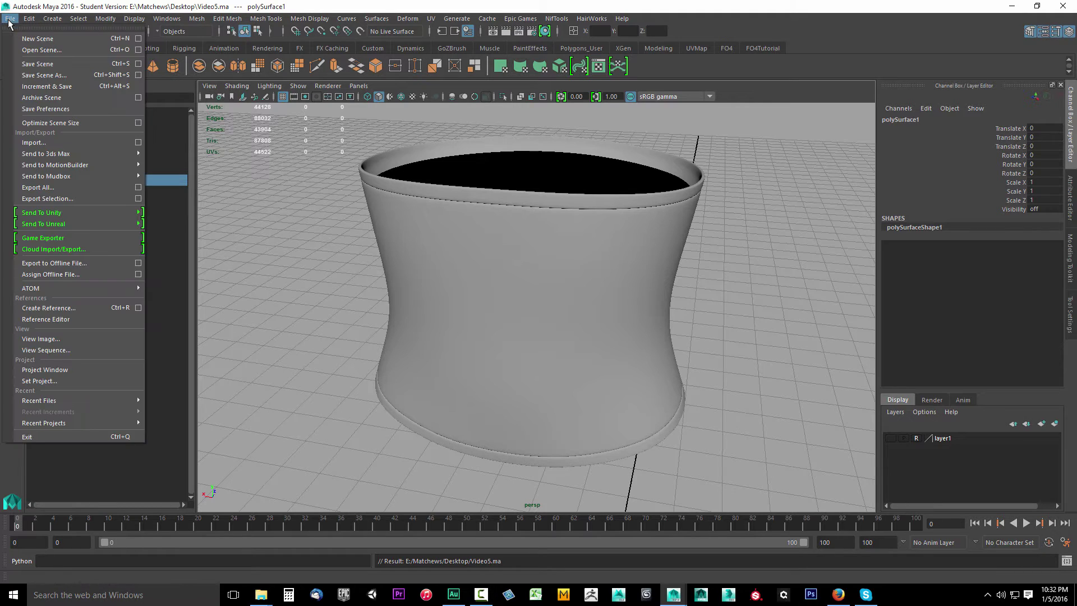
pyautogui.click(35, 75)
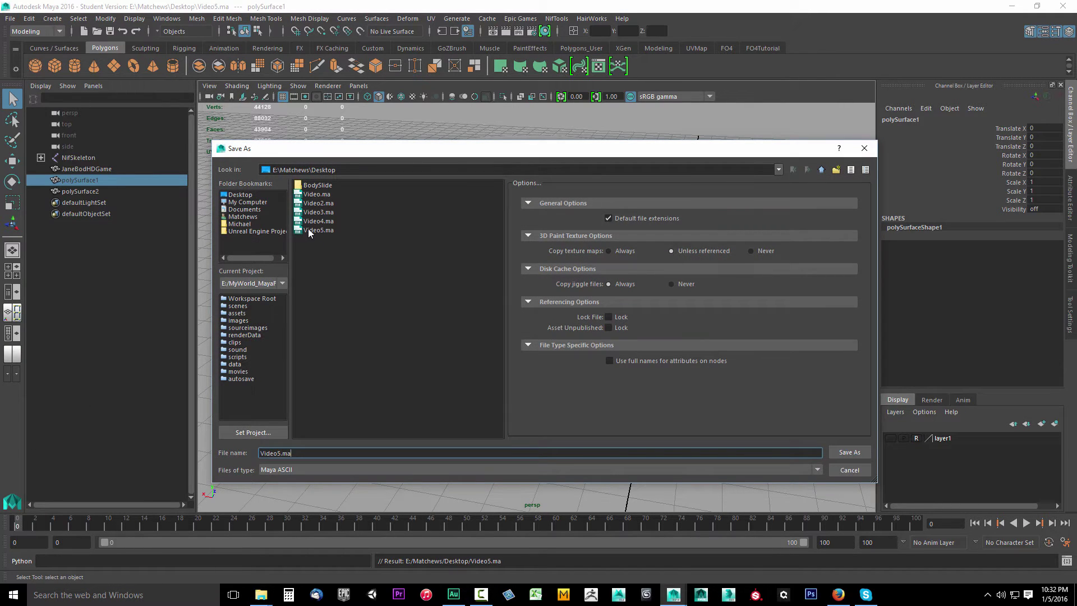
pyautogui.click(309, 229)
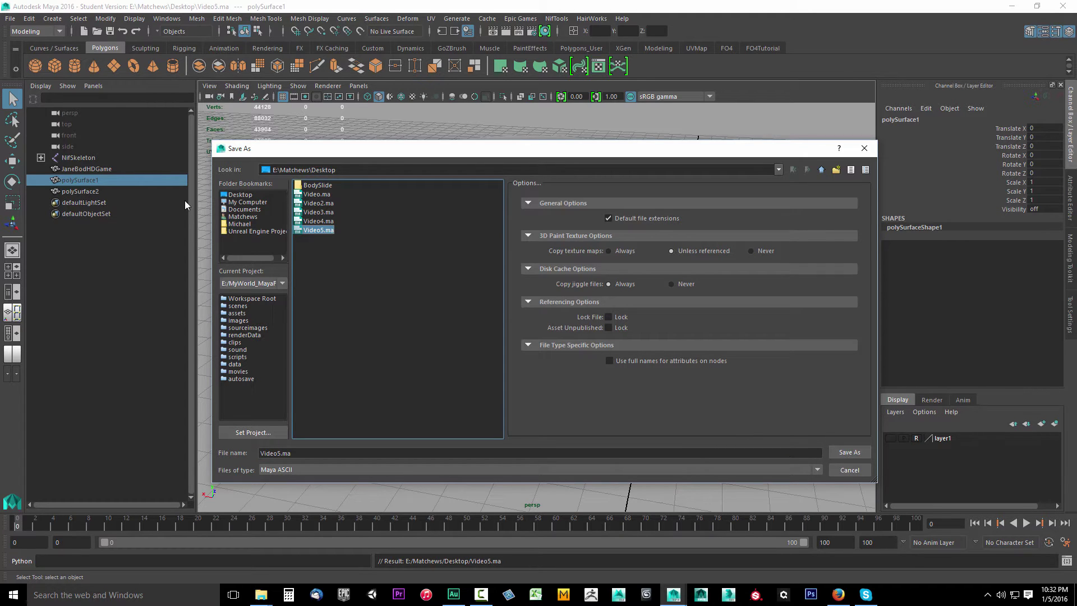
pyautogui.click(231, 195)
pyautogui.click(310, 230)
pyautogui.click(849, 452)
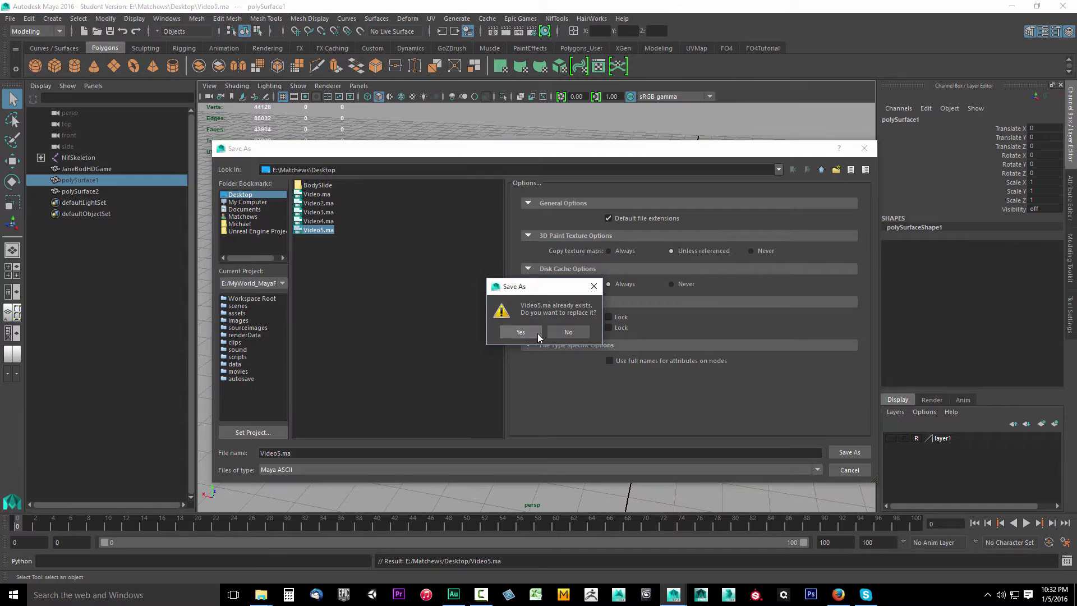
pyautogui.click(522, 332)
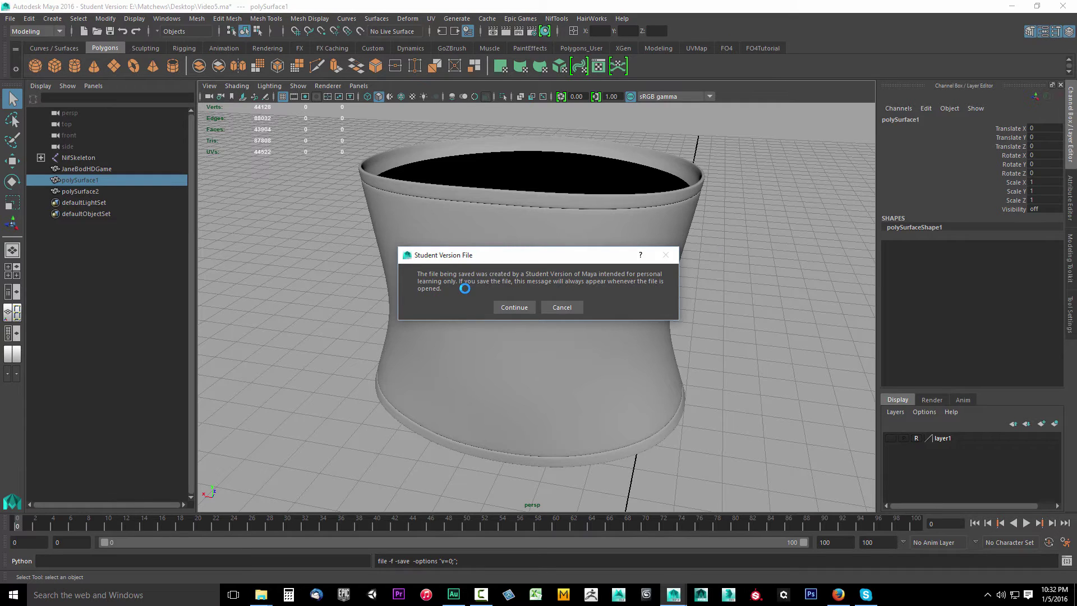
pyautogui.click(505, 305)
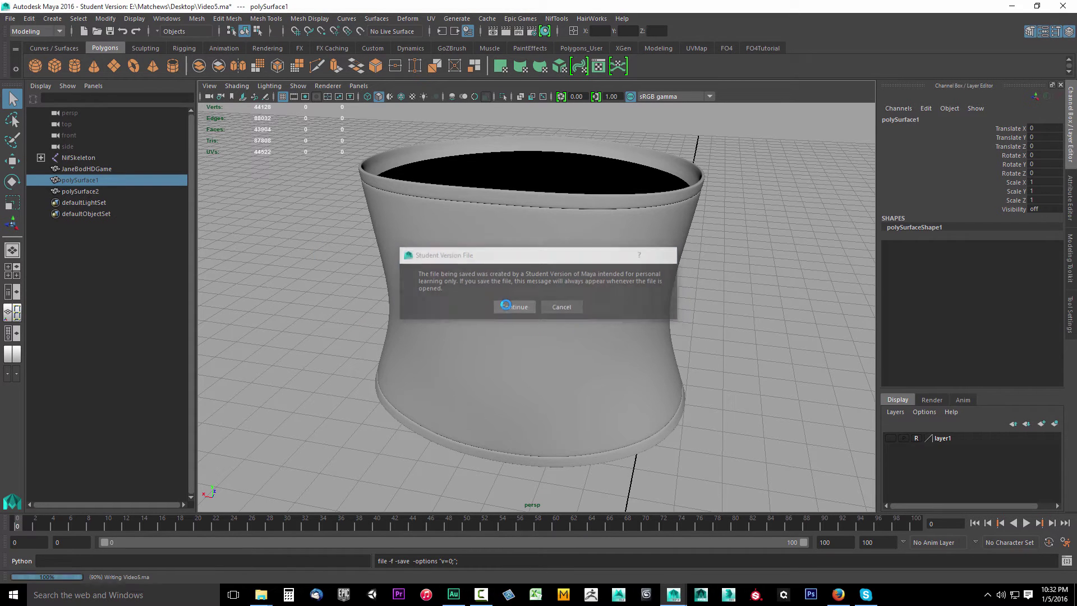
# Start a new empty scene, then exit Maya without saving it.
pyautogui.hotkey('ctrl', 'n')
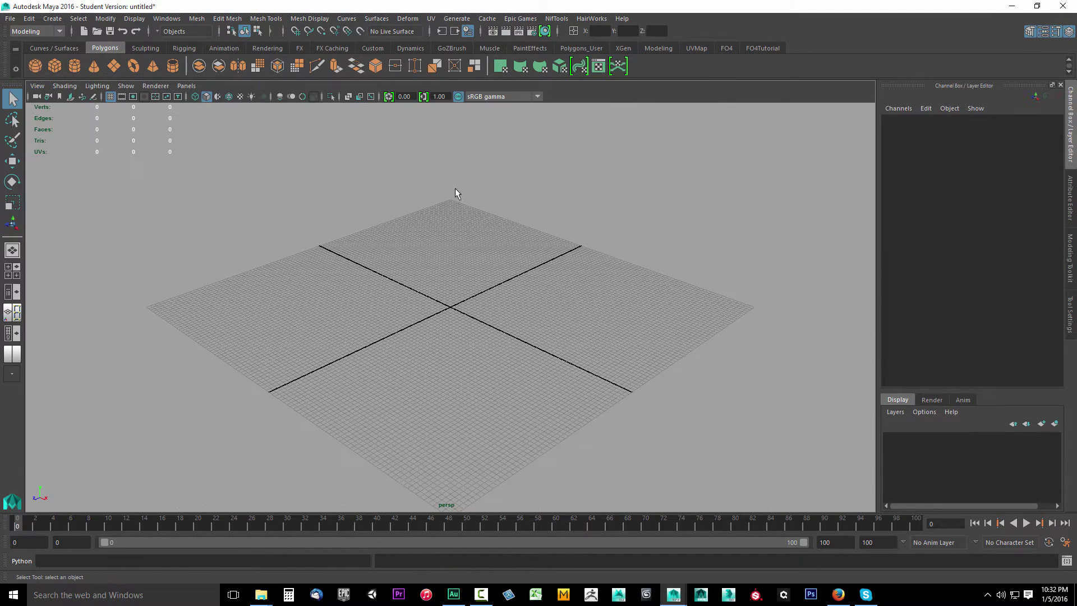
pyautogui.click(13, 21)
pyautogui.click(35, 436)
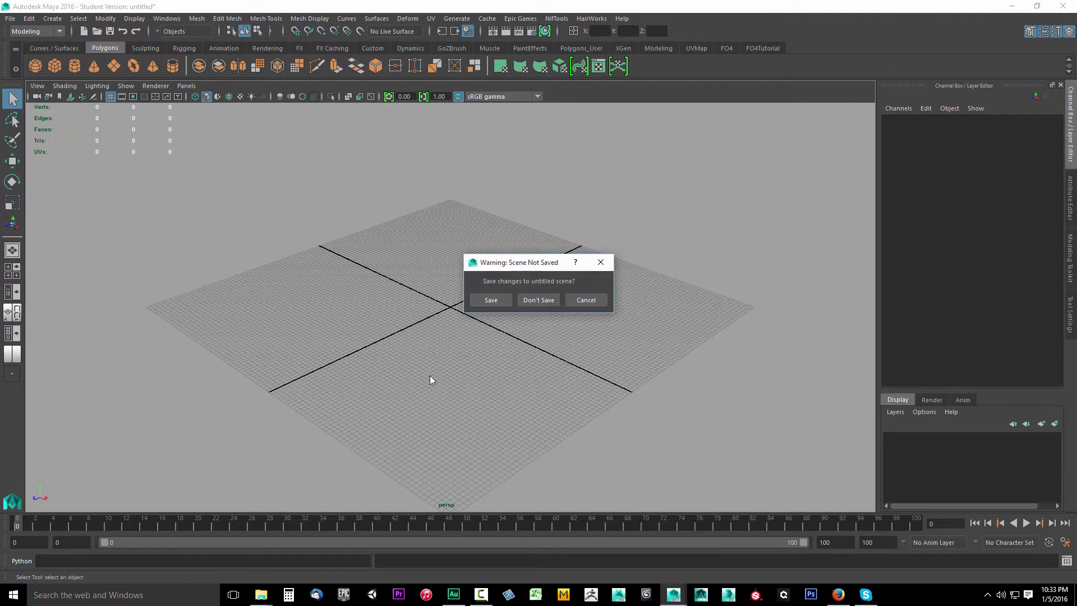
pyautogui.click(536, 300)
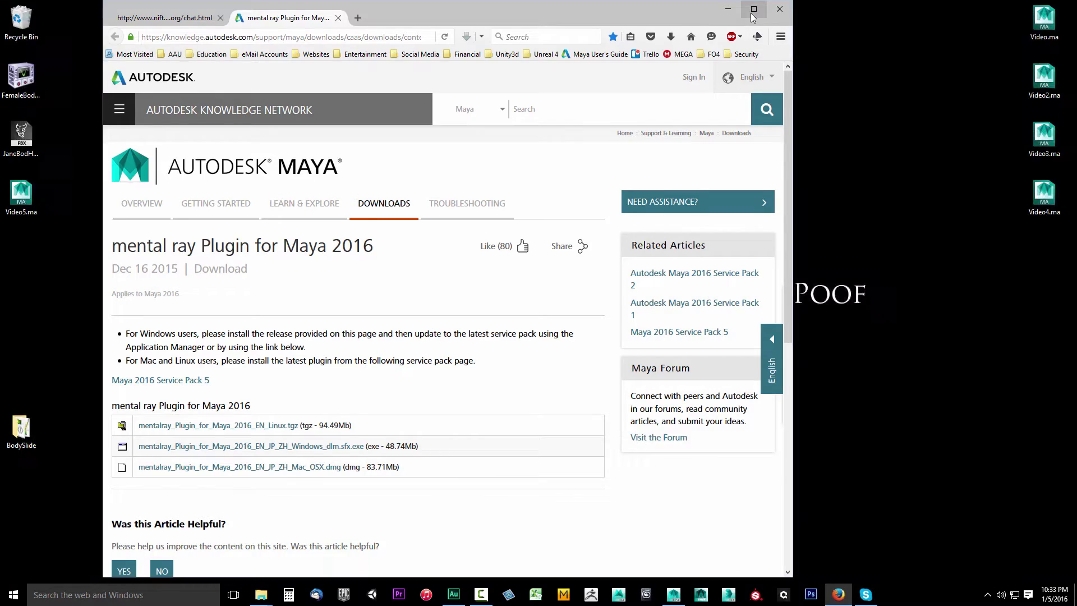
# Maximize Firefox, save the Windows mental ray plugin installer, and launch it from the downloads list.
pyautogui.click(753, 9)
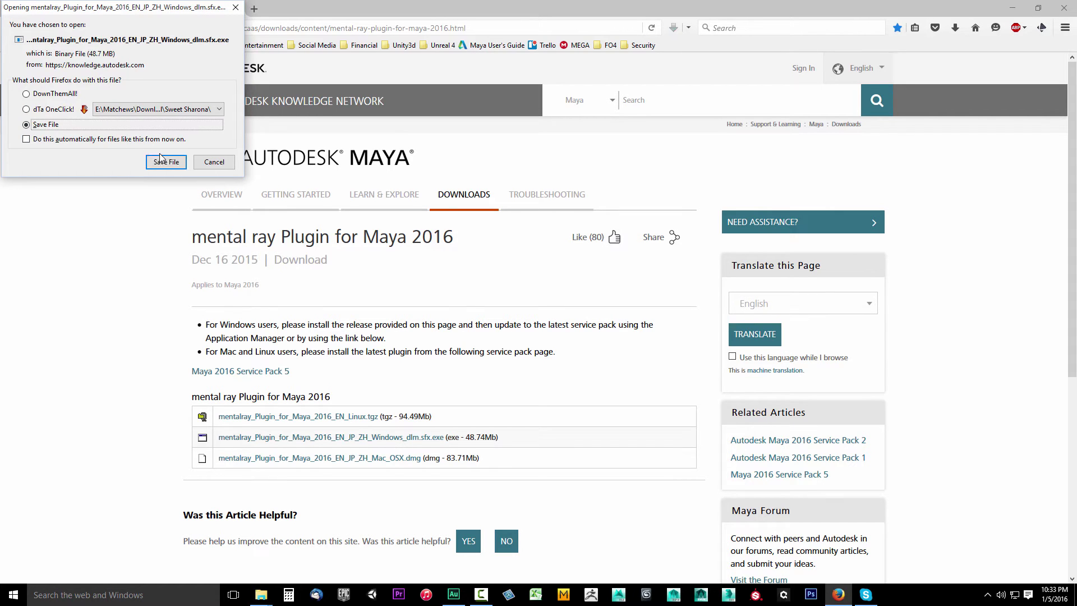
pyautogui.click(166, 162)
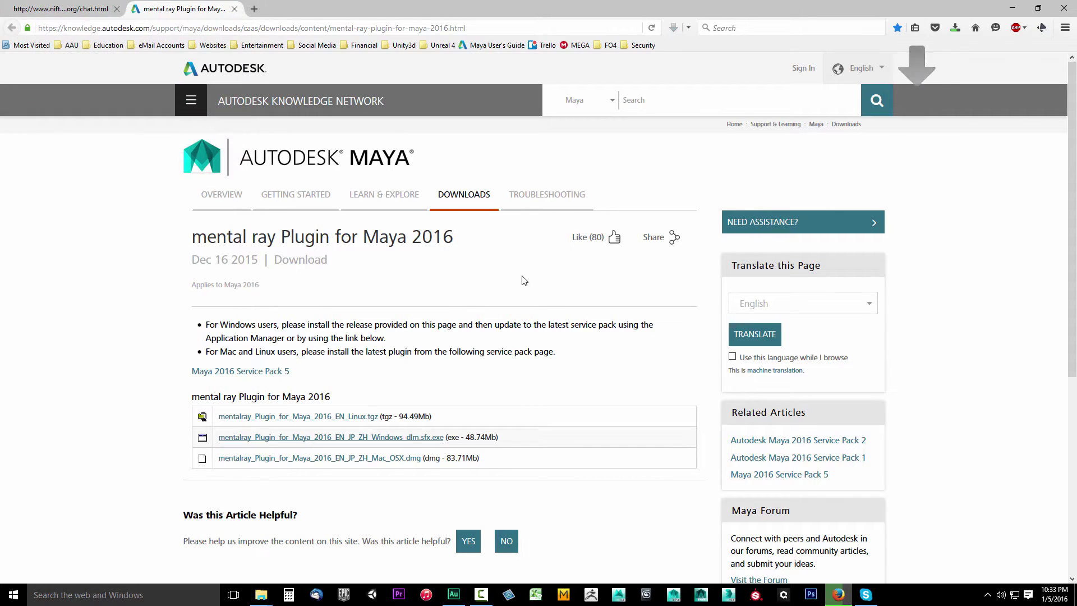
pyautogui.click(955, 28)
pyautogui.click(909, 71)
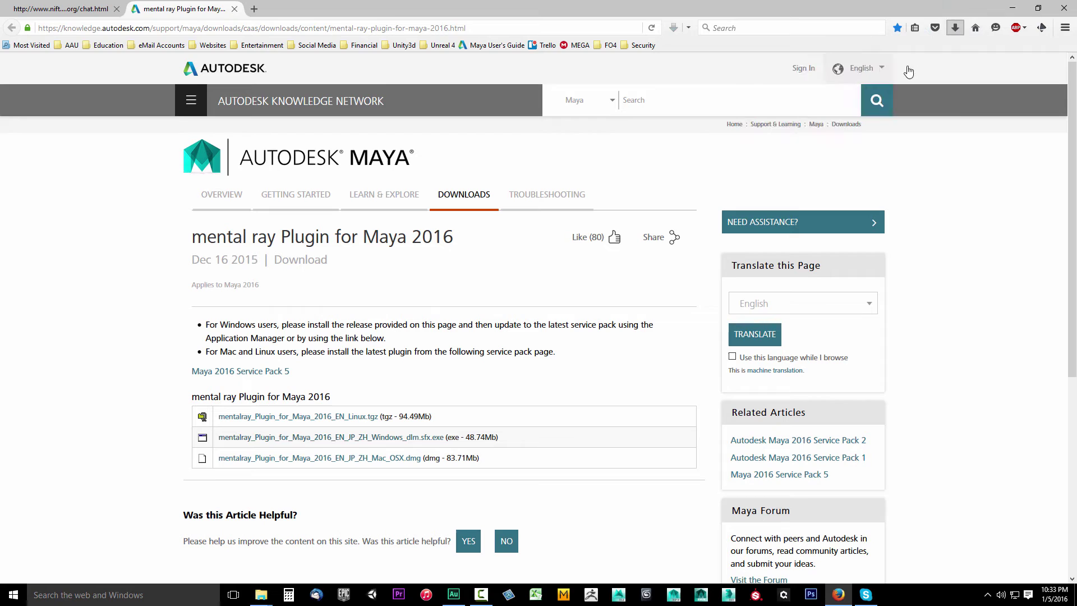
# Allow the installer to run, then cancel its extraction to C:\Autodesk.
pyautogui.click(571, 309)
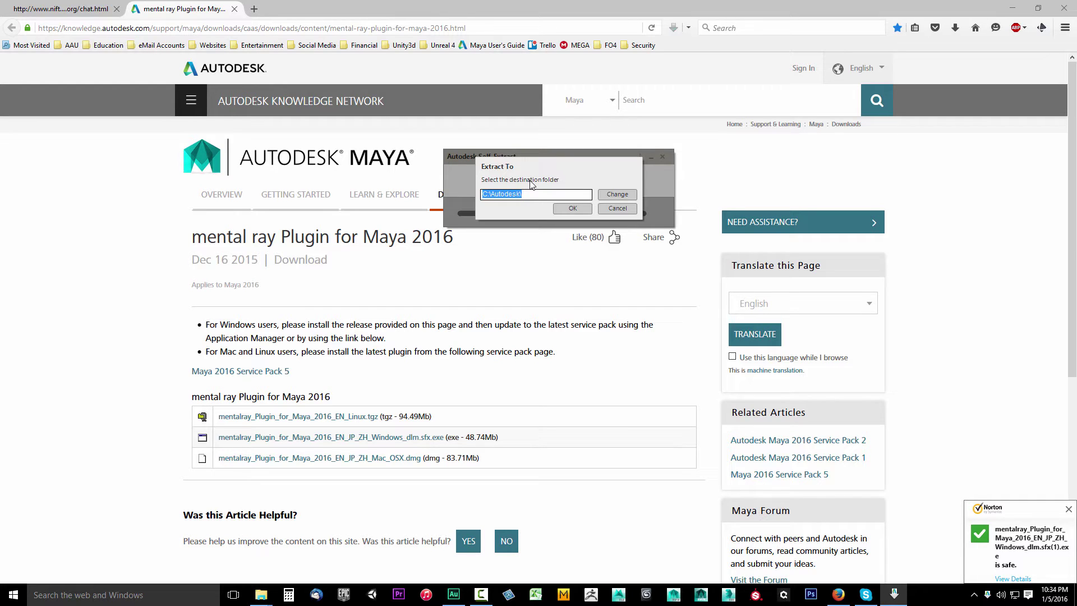
pyautogui.click(617, 208)
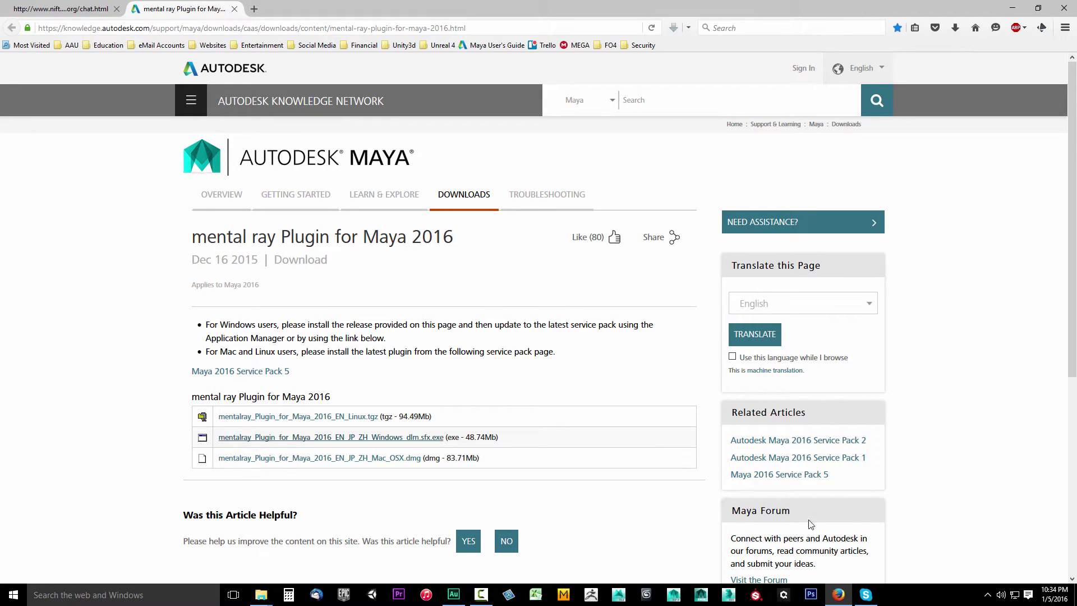
# Relaunch Maya 2016 and open the Plug-in Manager, scrolling down to Mayatomr.mll.
pyautogui.click(676, 596)
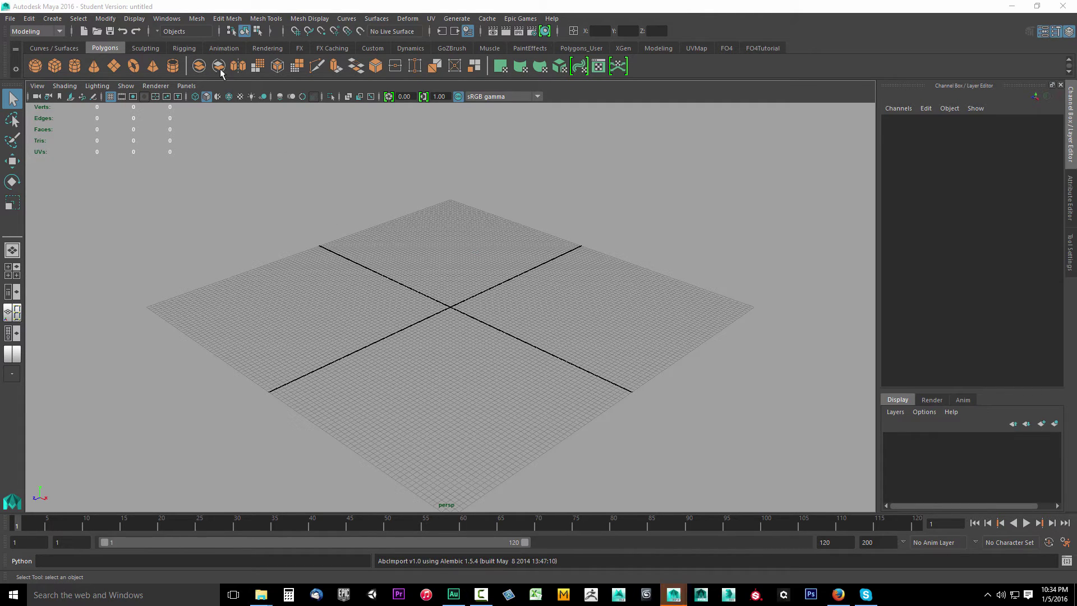
pyautogui.click(160, 23)
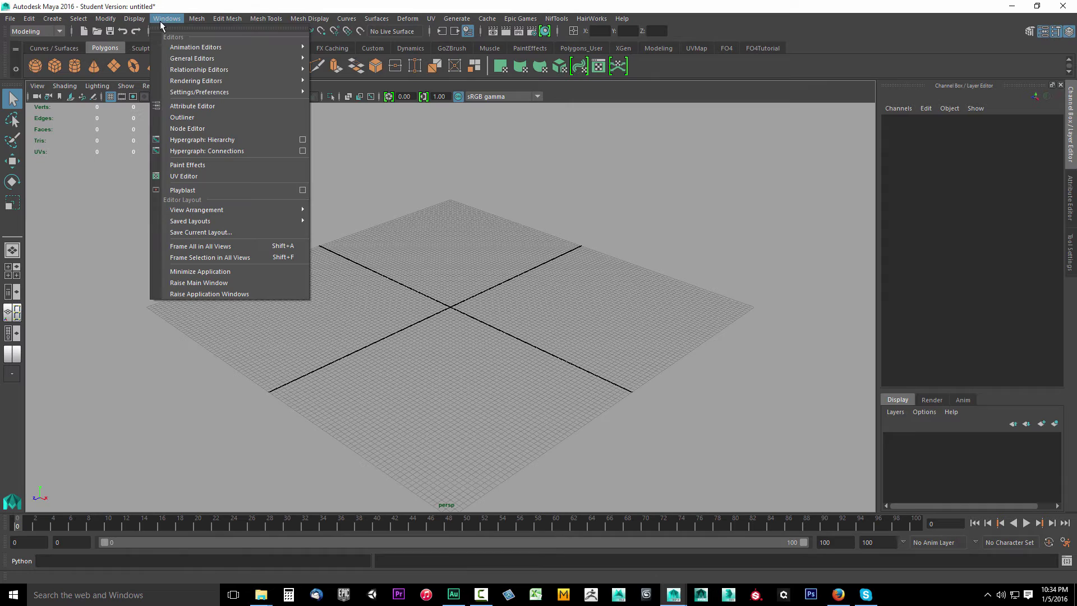
pyautogui.moveTo(224, 92)
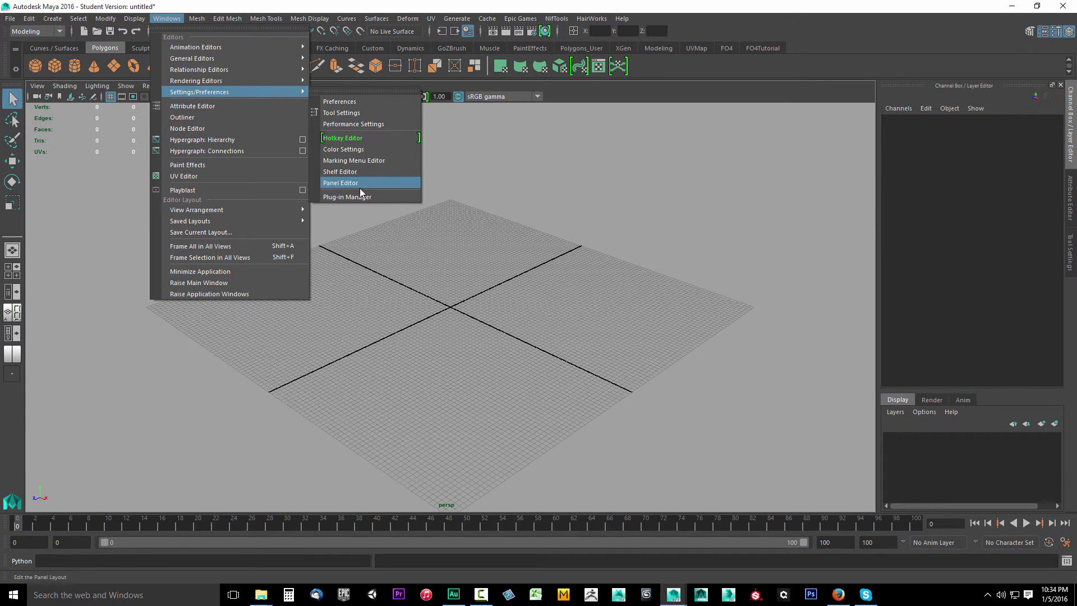
pyautogui.click(356, 198)
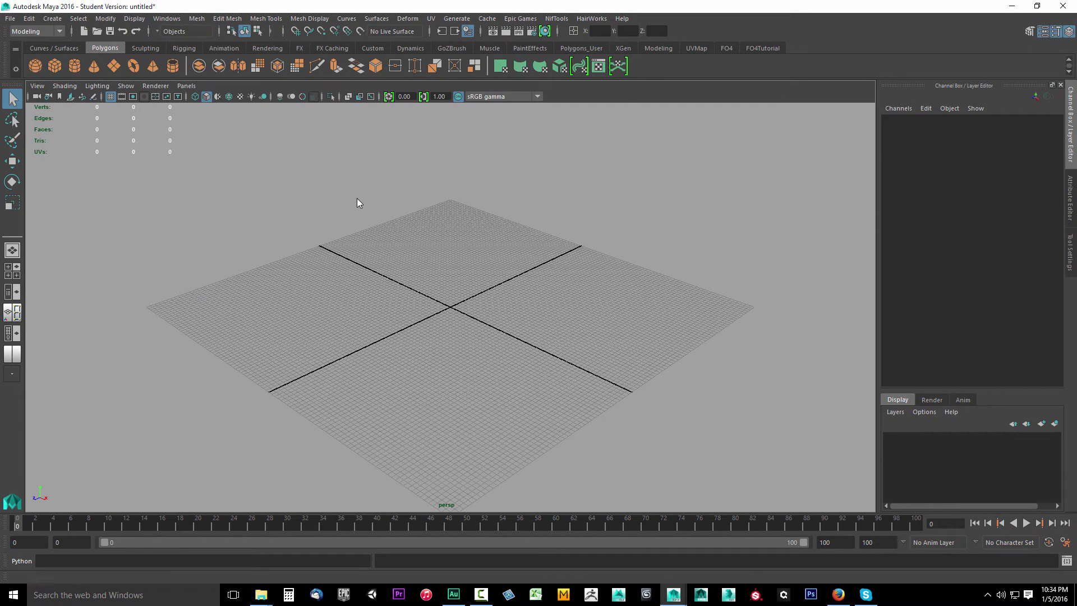
pyautogui.scroll(-3, 440, 305)
pyautogui.scroll(-15, 433, 315)
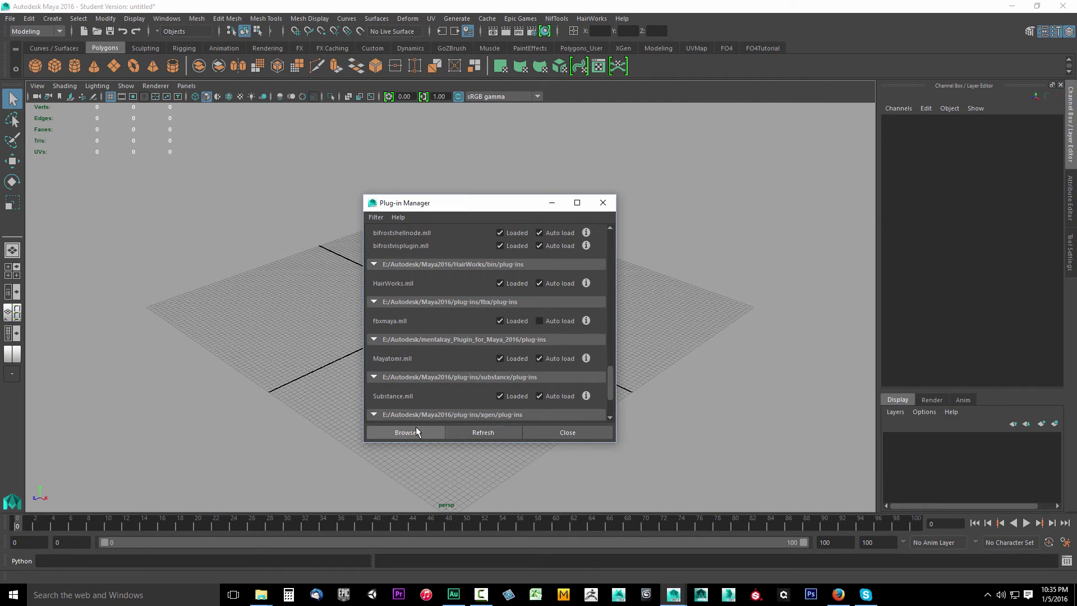
# Open the Load Plugin browser and navigate up to the E:\Autodesk folder.
pyautogui.click(407, 433)
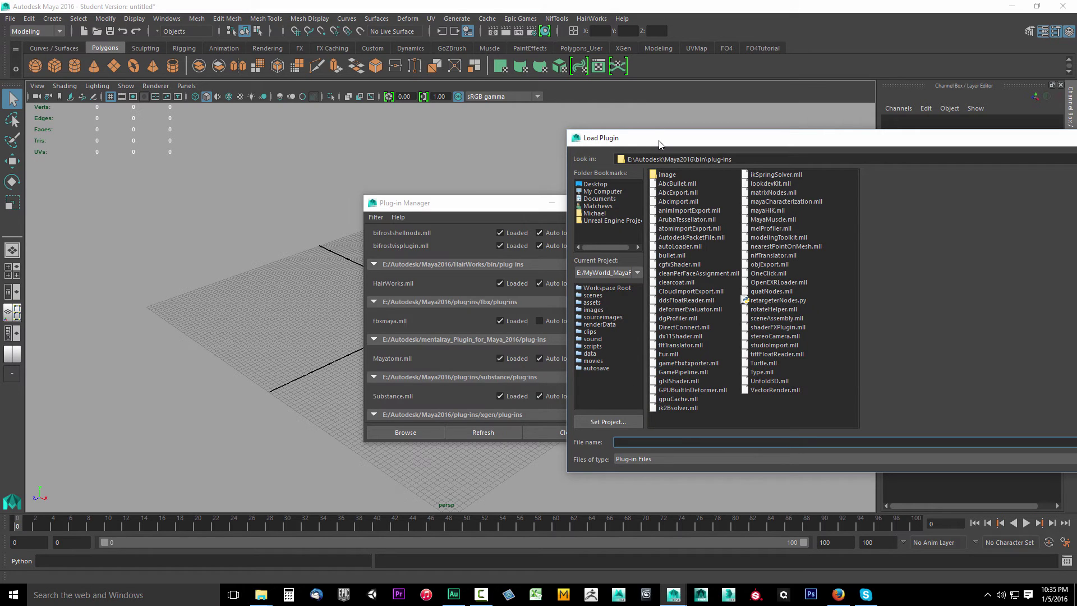
pyautogui.moveTo(661, 143); pyautogui.dragTo(663, 127)
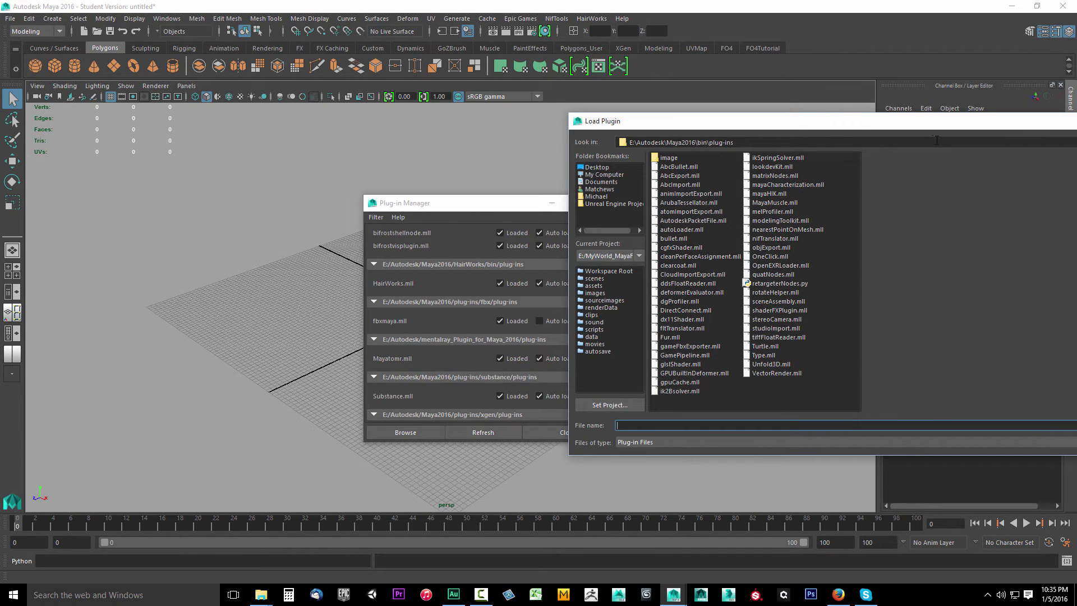
pyautogui.moveTo(896, 130); pyautogui.dragTo(716, 131)
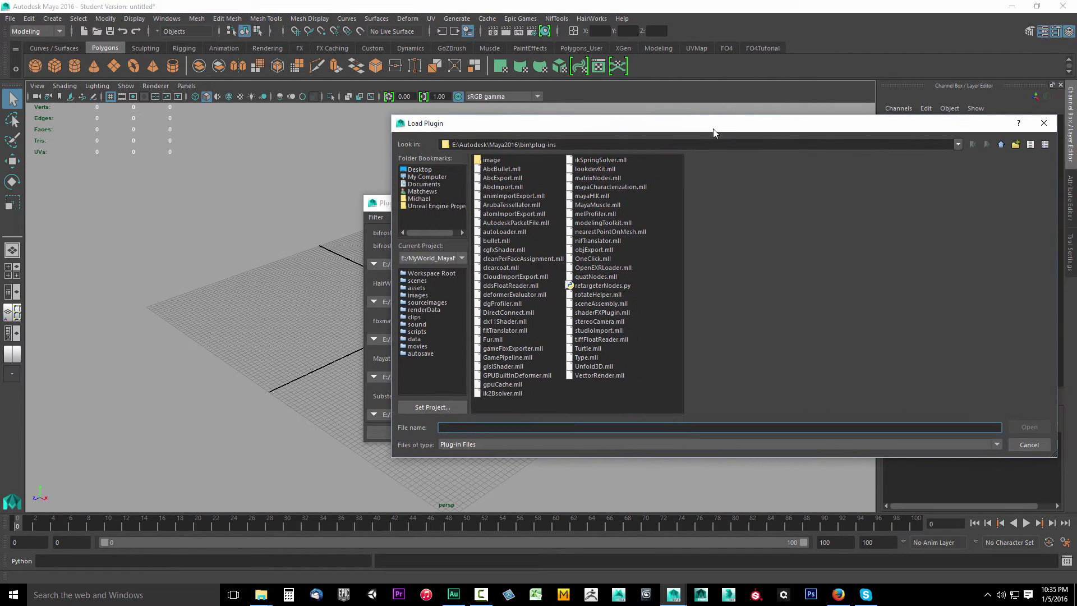
pyautogui.click(1002, 145)
pyautogui.click(1002, 145)
pyautogui.click(1001, 145)
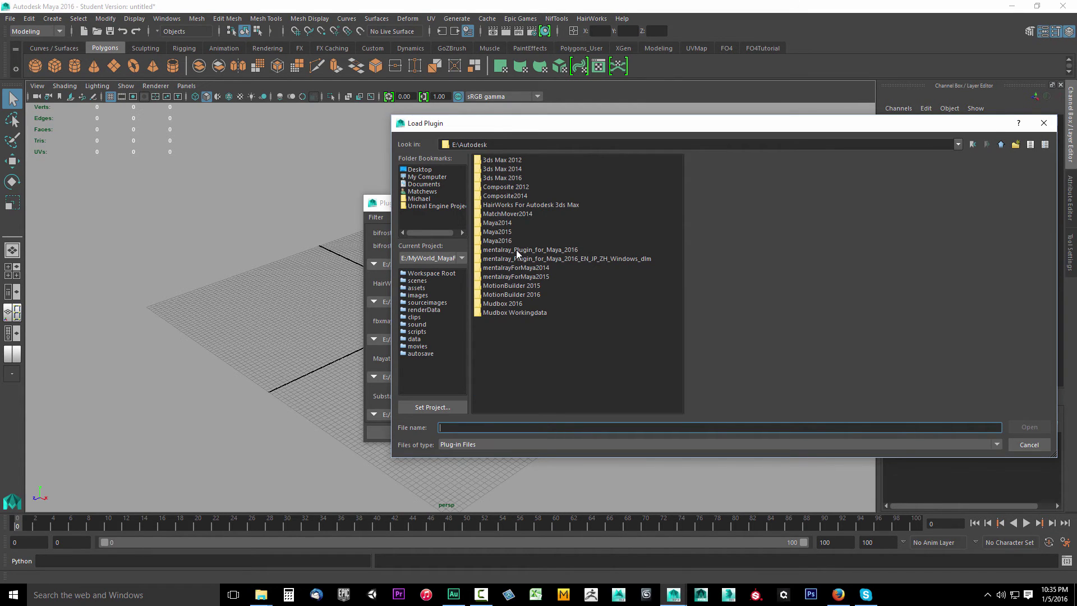
# Open mentalray_Plugin_for_Maya_2016 > plug-ins and select Mayatomr.mll as the file name.
pyautogui.doubleClick(564, 250)
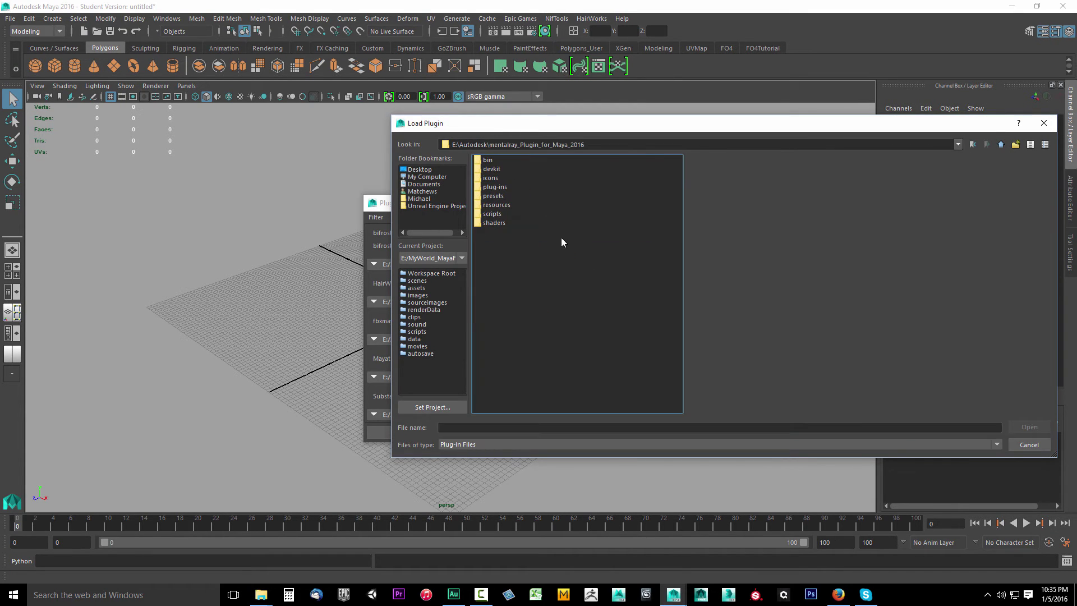
pyautogui.moveTo(517, 124); pyautogui.dragTo(710, 134)
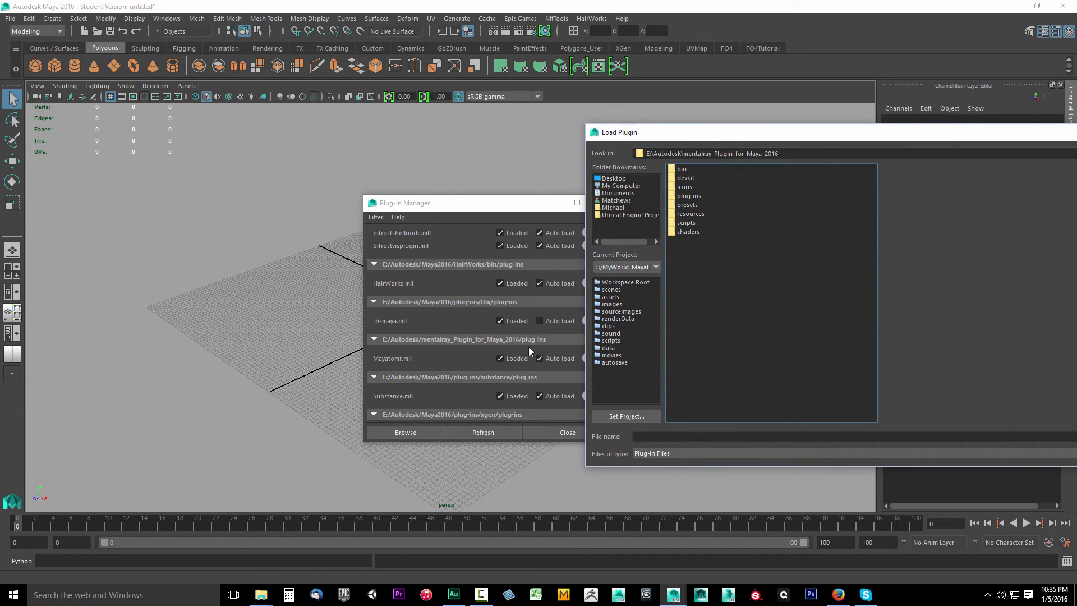
pyautogui.doubleClick(688, 196)
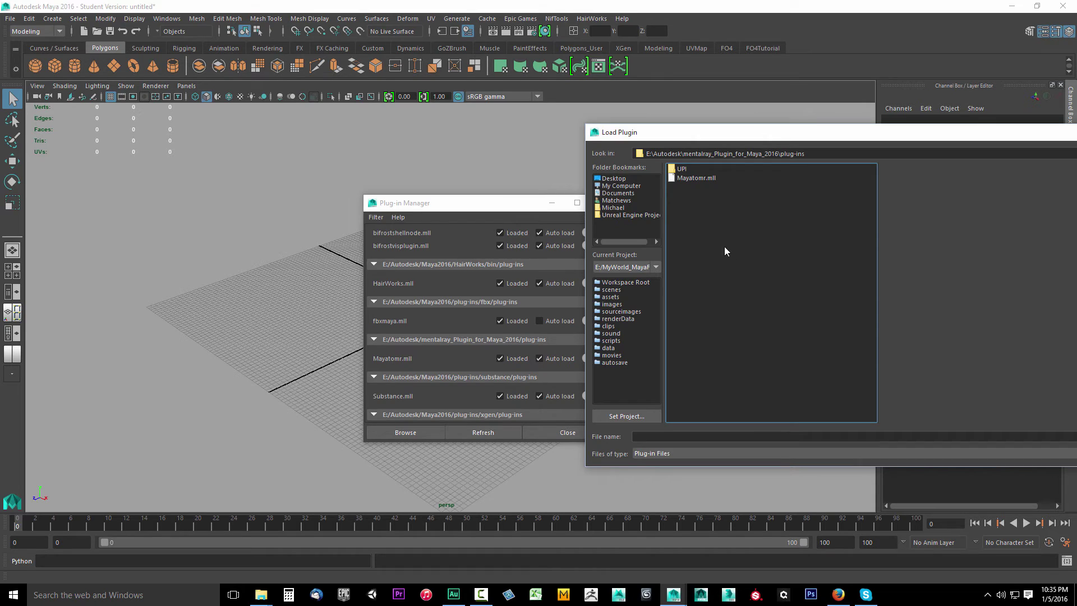
pyautogui.click(696, 178)
pyautogui.moveTo(713, 137); pyautogui.dragTo(555, 135)
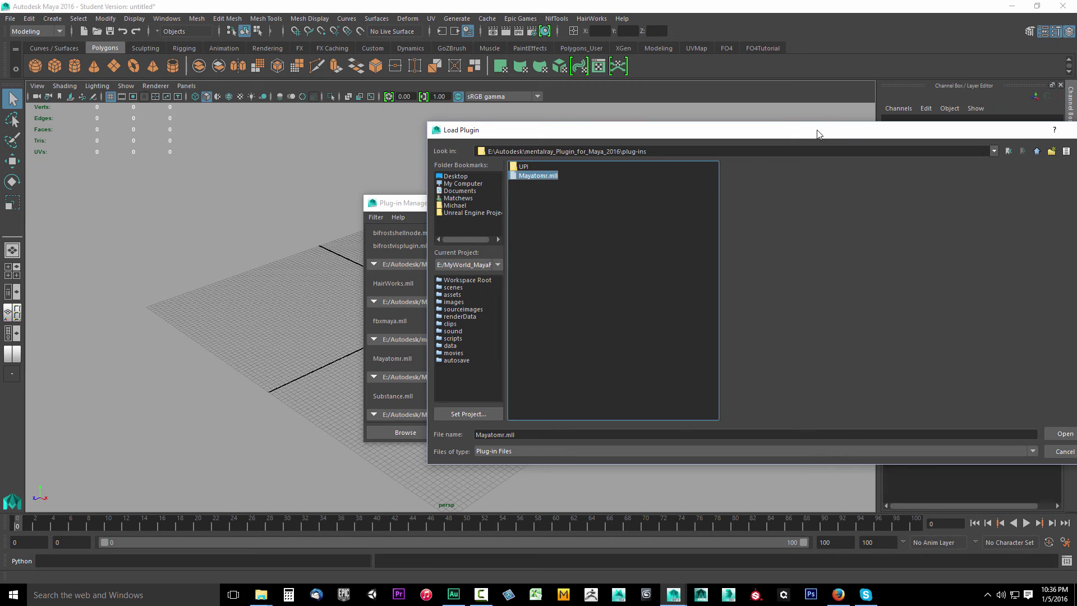
pyautogui.moveTo(817, 134); pyautogui.dragTo(591, 128)
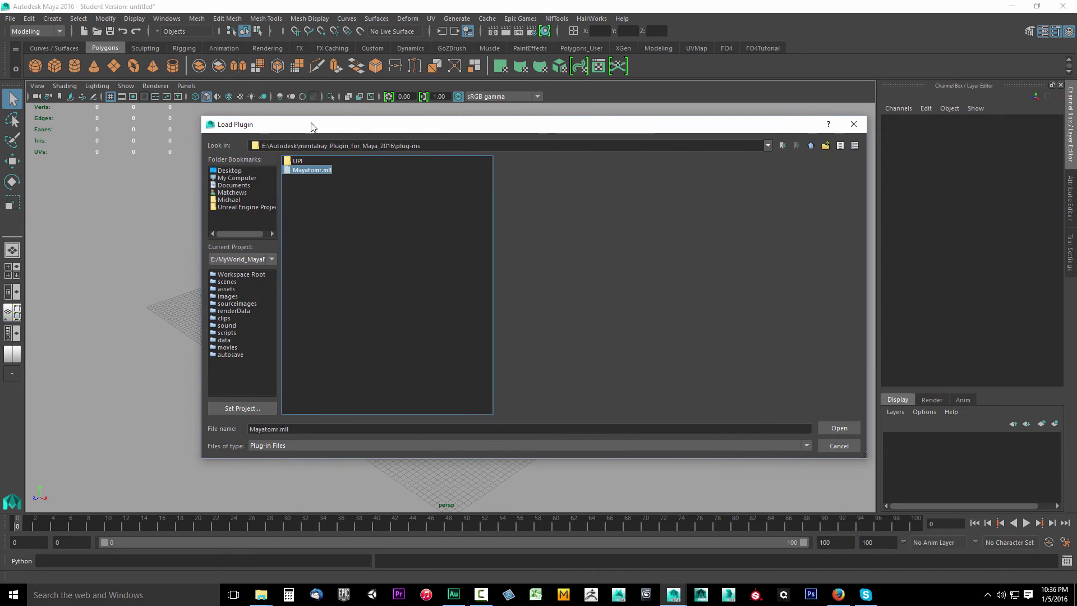
# Cancel Load Plugin, refresh the plug-in list, and close the Plug-in Manager.
pyautogui.click(841, 447)
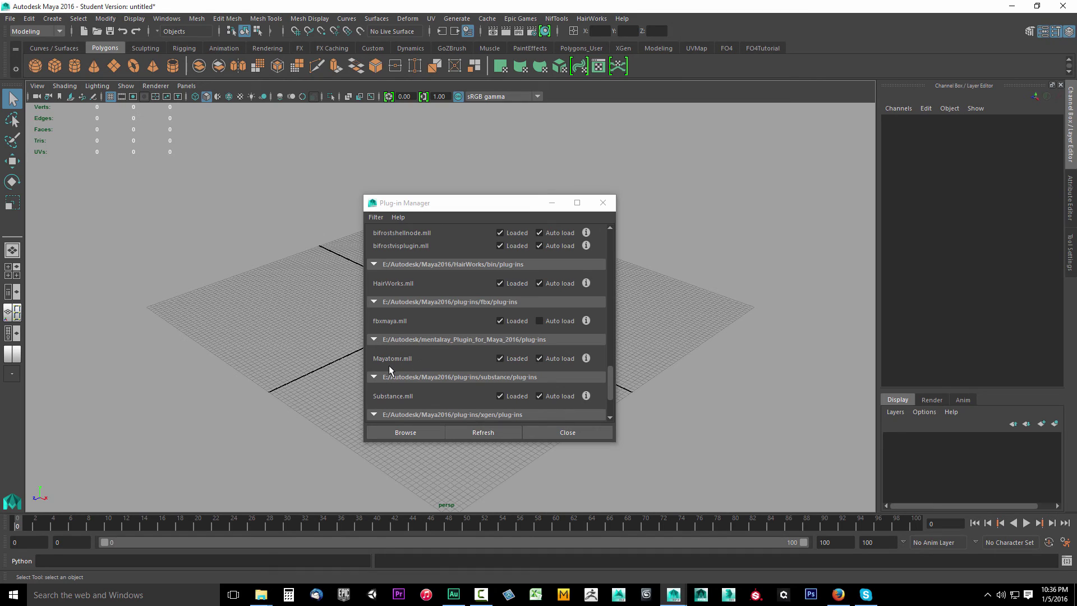
pyautogui.click(486, 433)
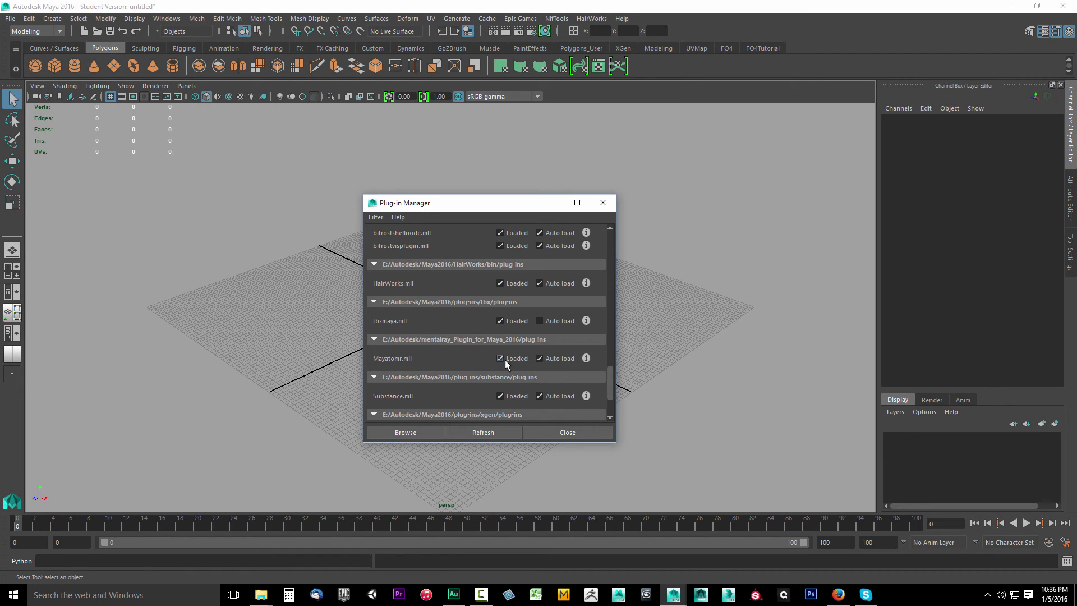
pyautogui.click(551, 431)
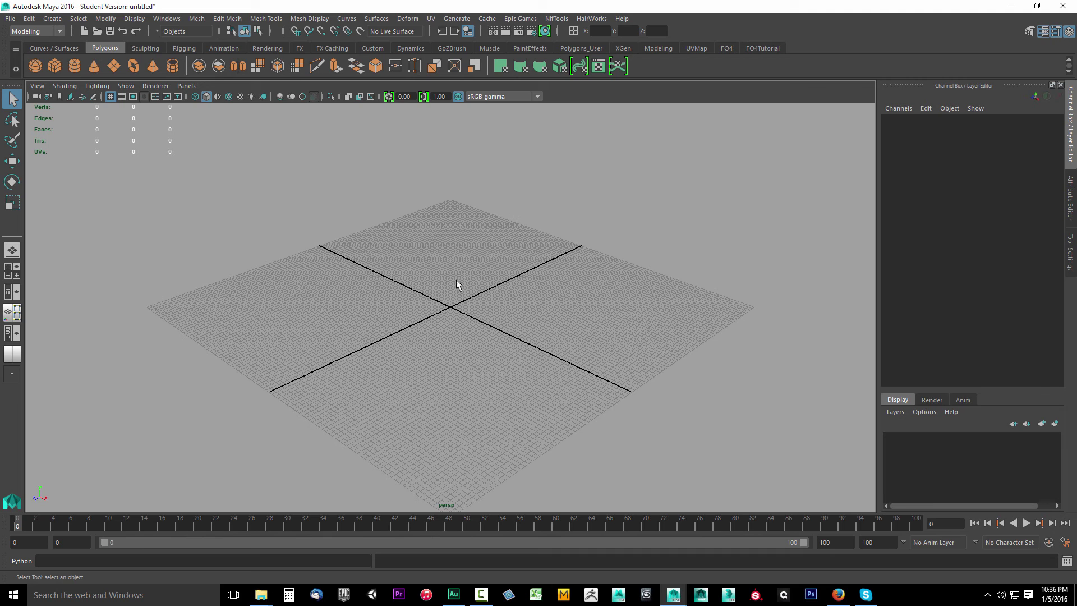
pyautogui.click(311, 19)
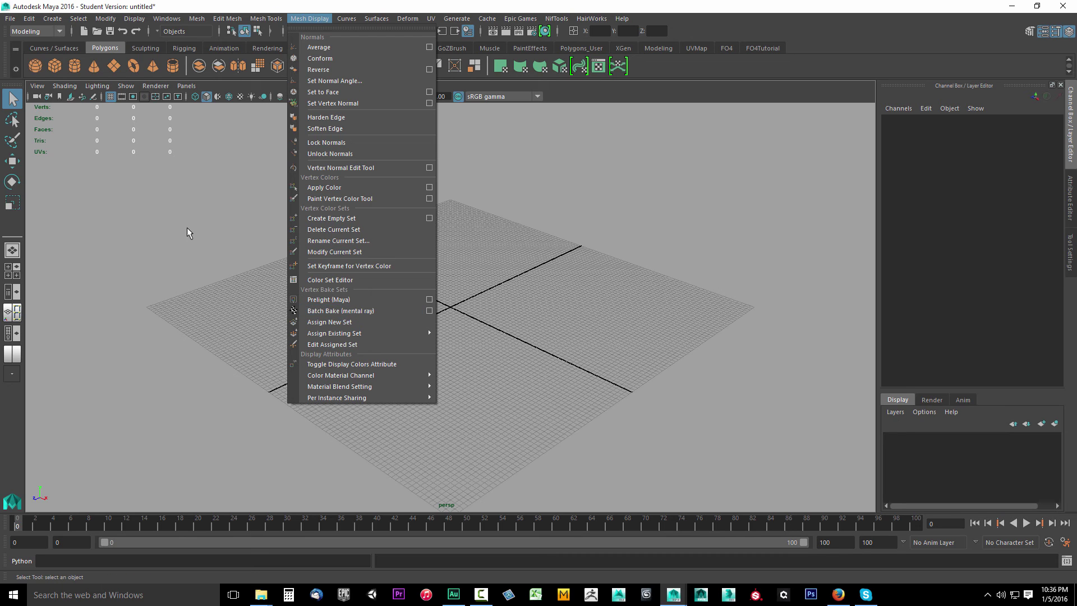
pyautogui.press('Escape')
pyautogui.click(11, 18)
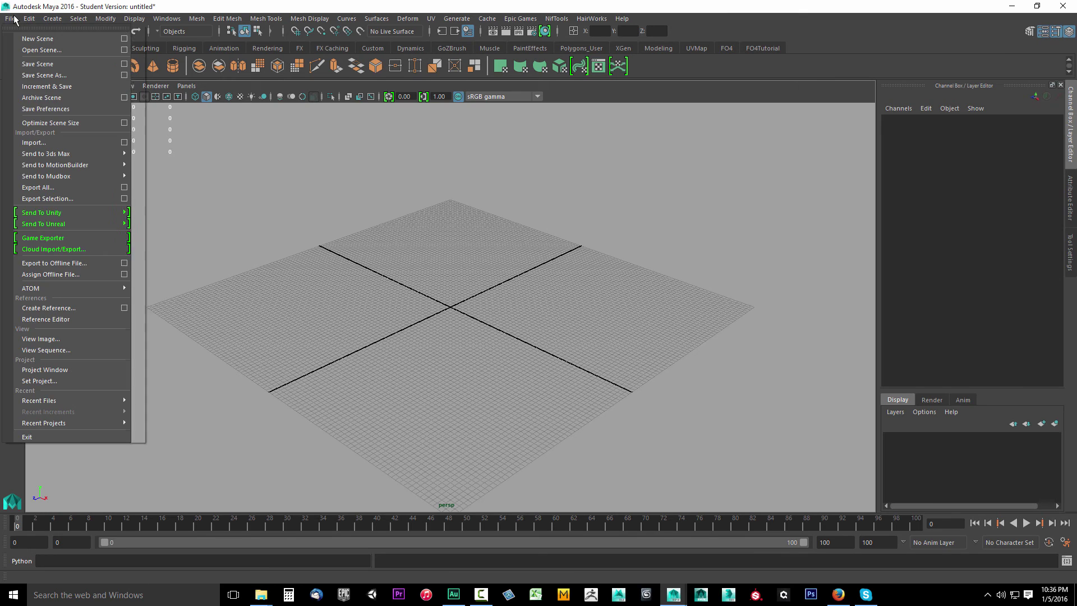
pyautogui.press('Escape')
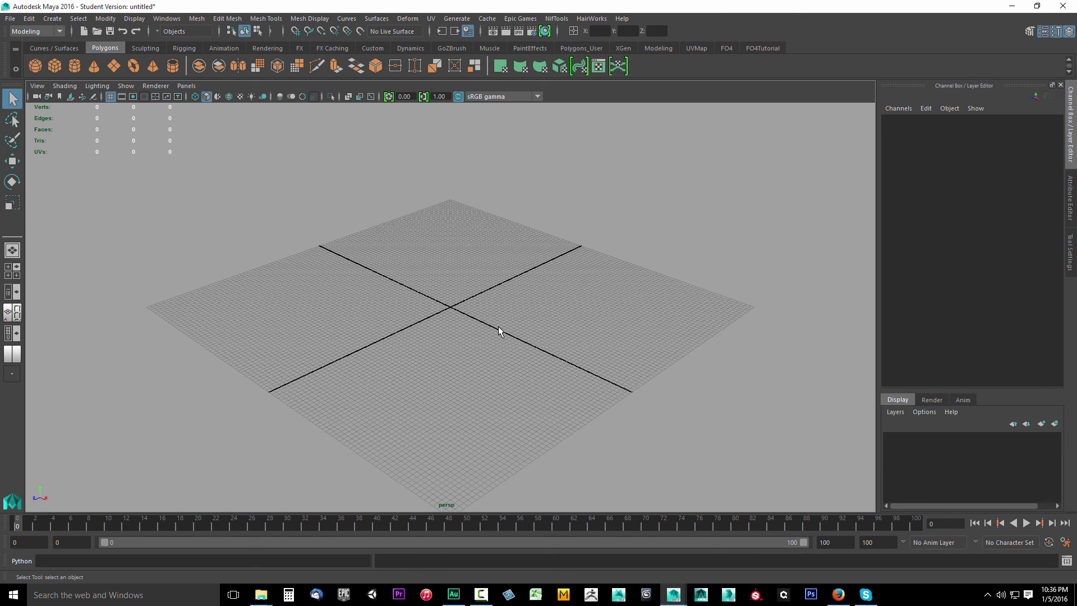
pyautogui.click(309, 19)
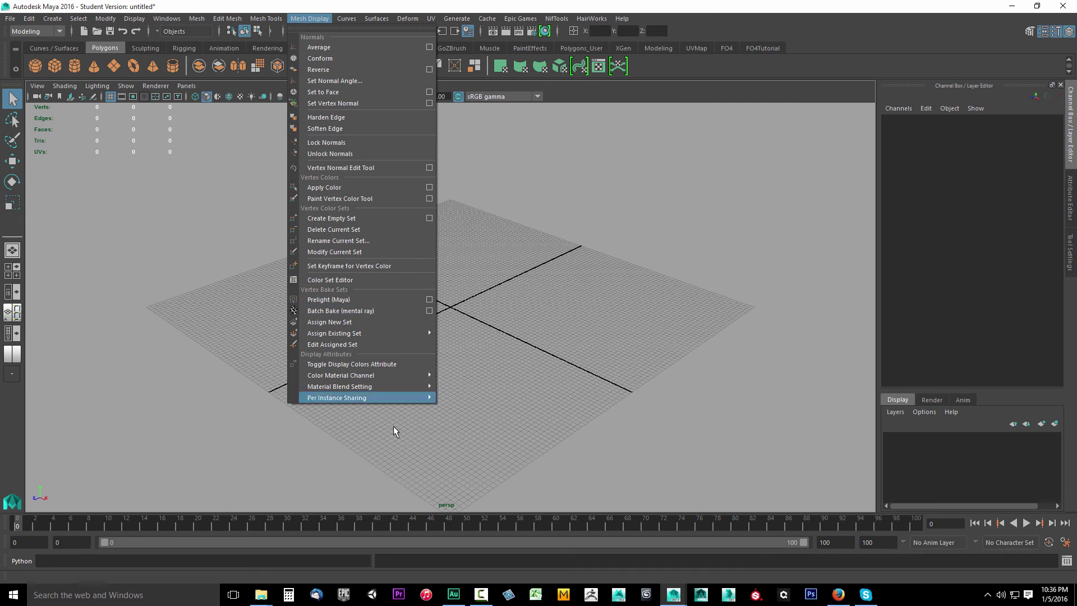
pyautogui.click(543, 331)
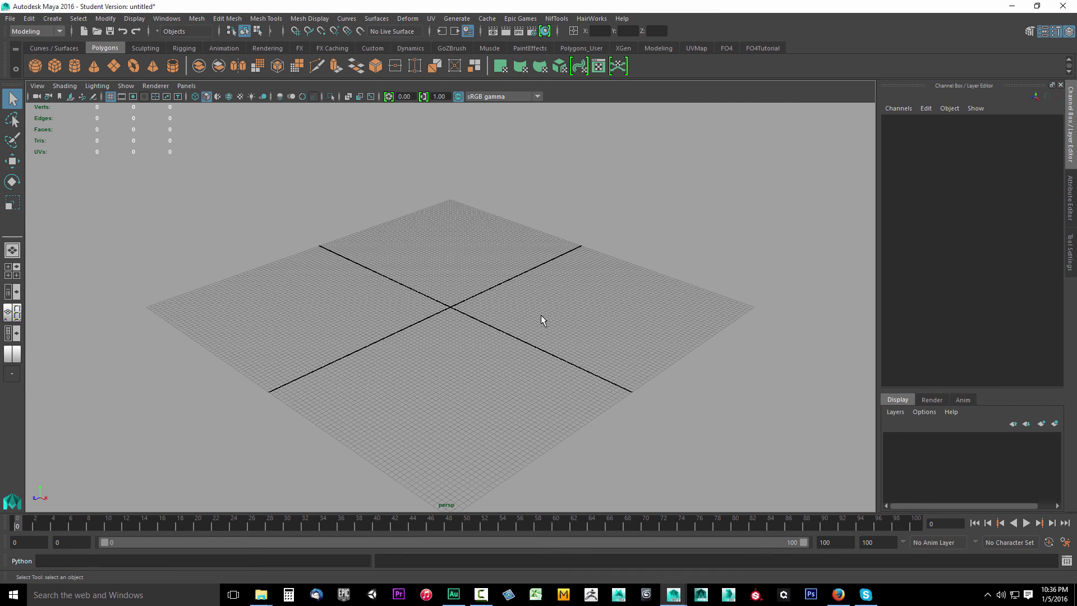